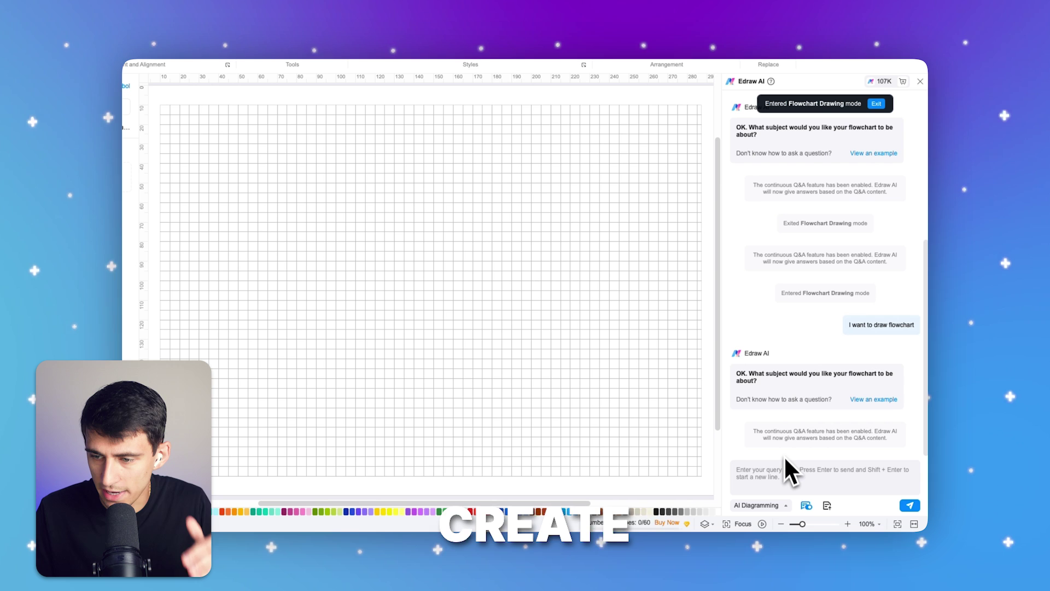
Ask Edraw AI for a flowchart of a video editing production agency's workflow.
left_click(787, 471)
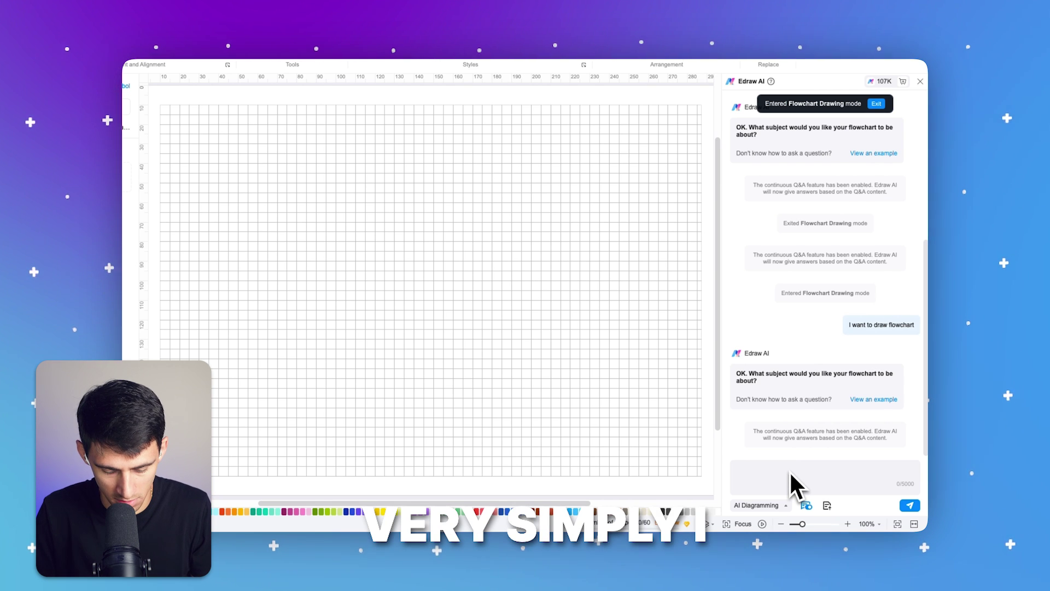
type("I want ")
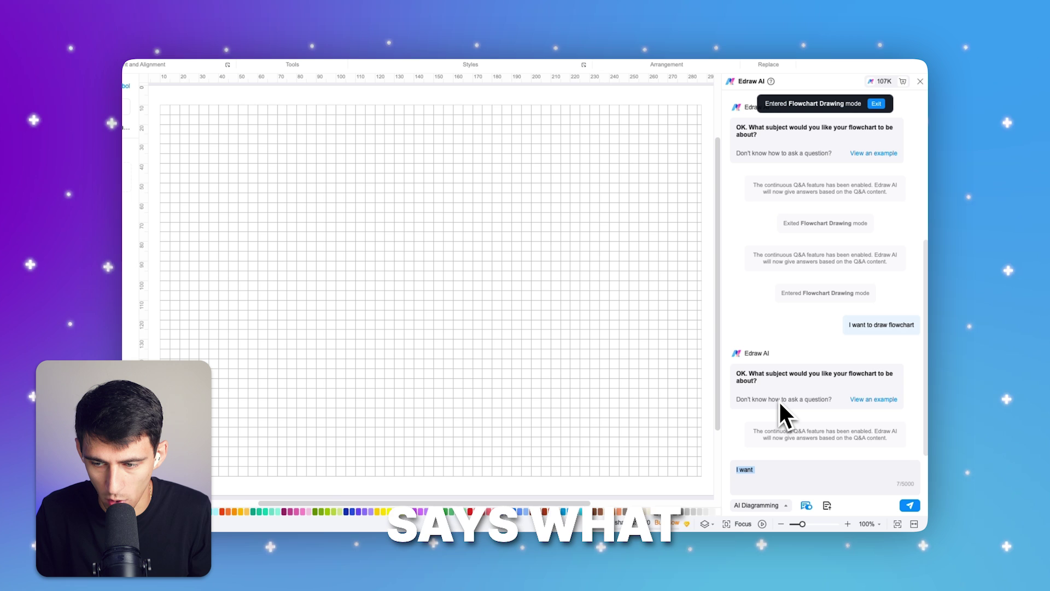
type("to b")
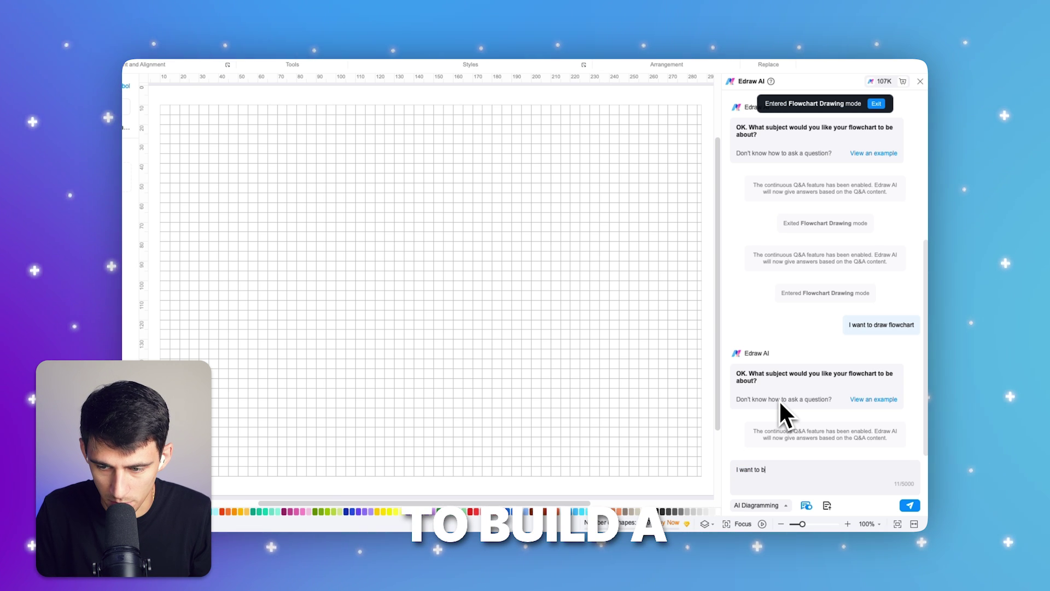
type("uild a flowchart for ")
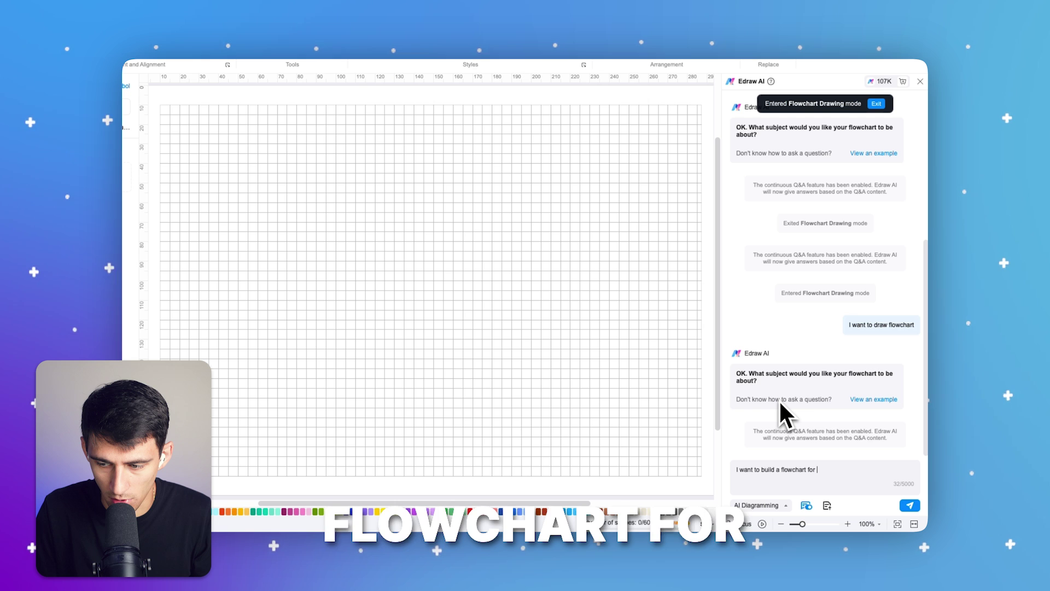
type("a vid")
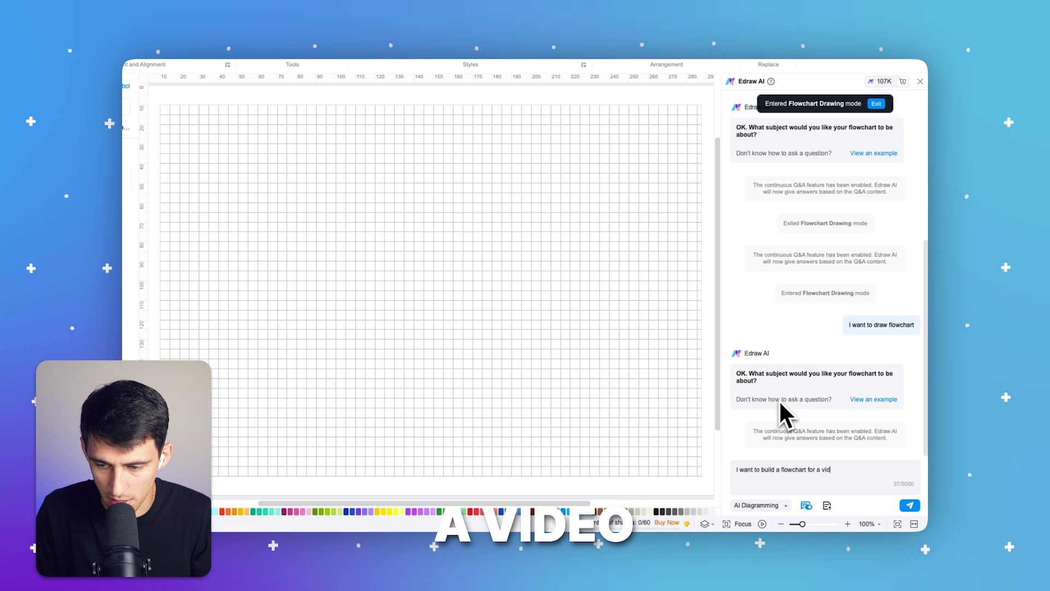
type("eo editing production ")
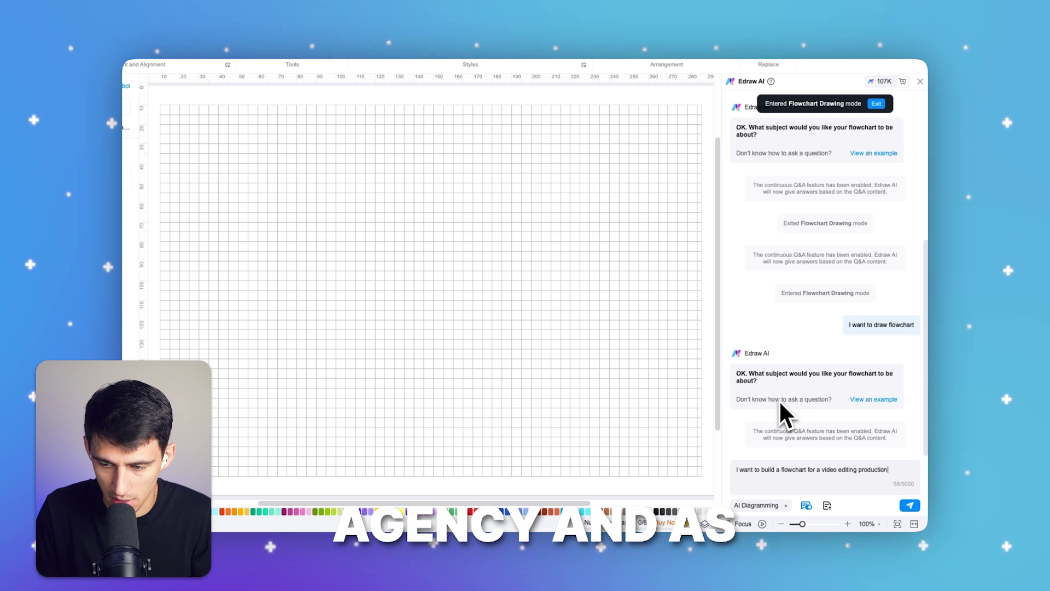
type("agency")
key("Return")
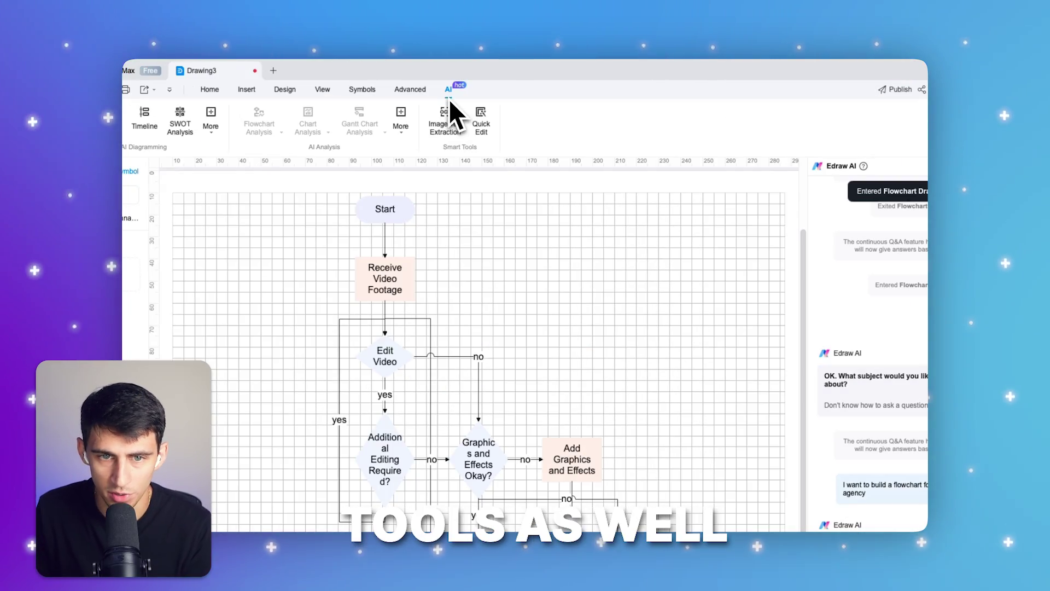
Restyle the video editing flowchart with black outlined shapes using one-click style and Design beautify options.
left_click(770, 480)
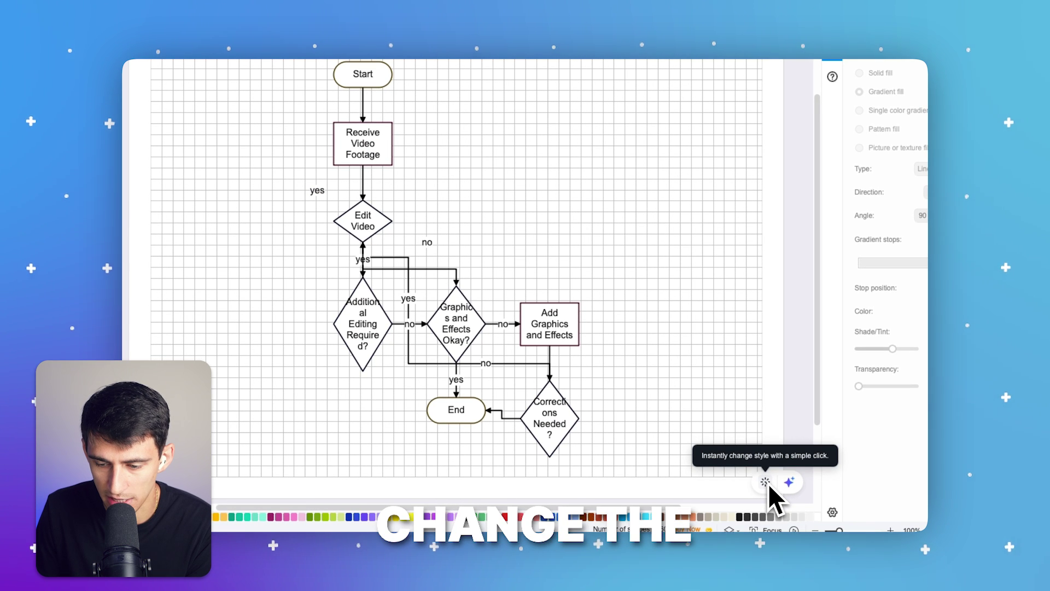
left_click(346, 167)
left_click(344, 82)
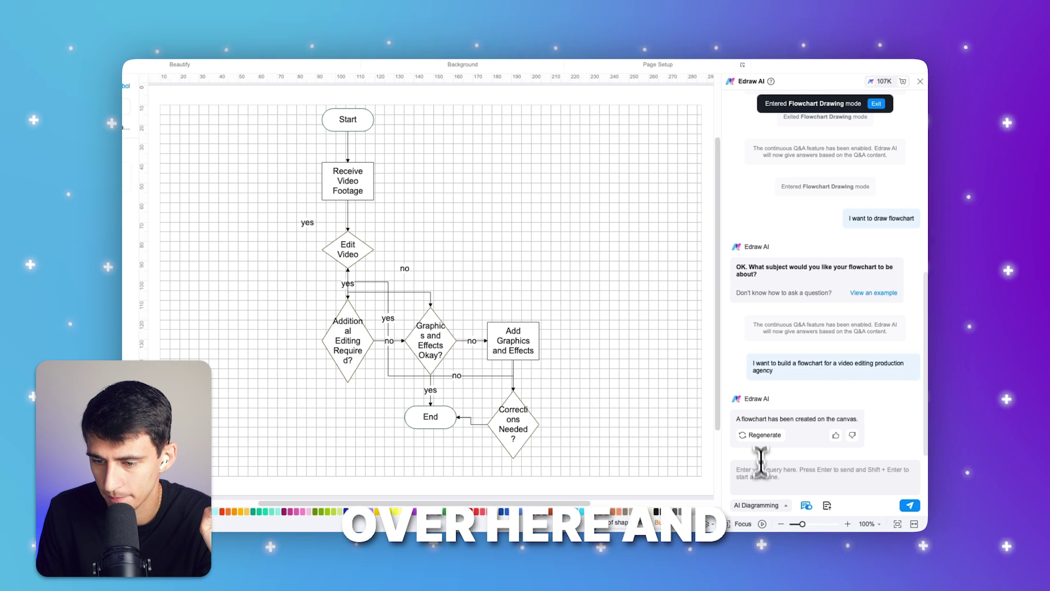
Attach the EdrawMax V14 video brief .docx and ask the AI what the brief is about.
left_click(825, 504)
type("wh")
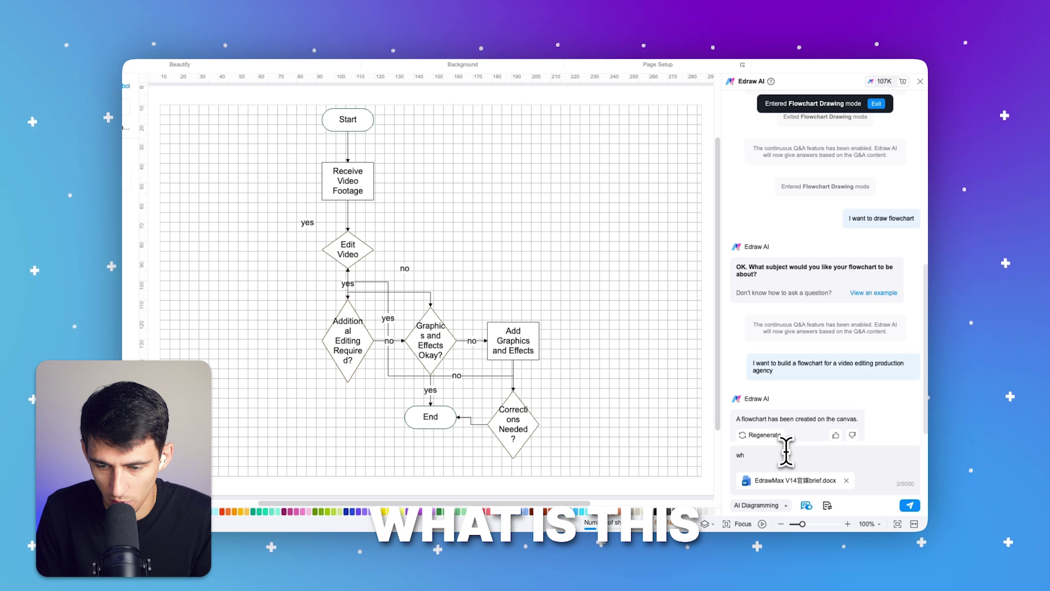
type("at is this video")
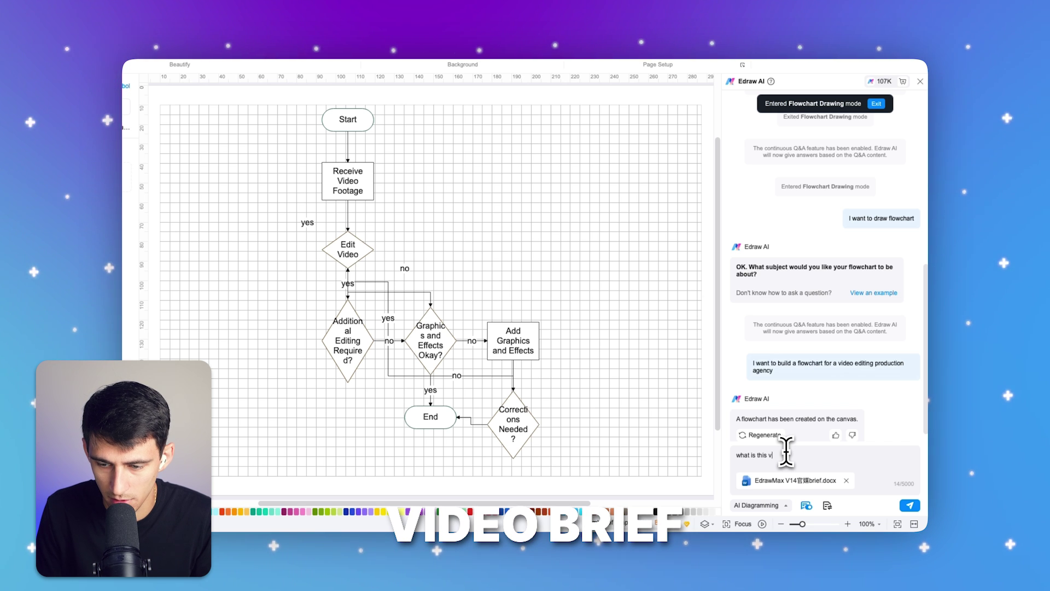
type(" brief about?")
key("Return")
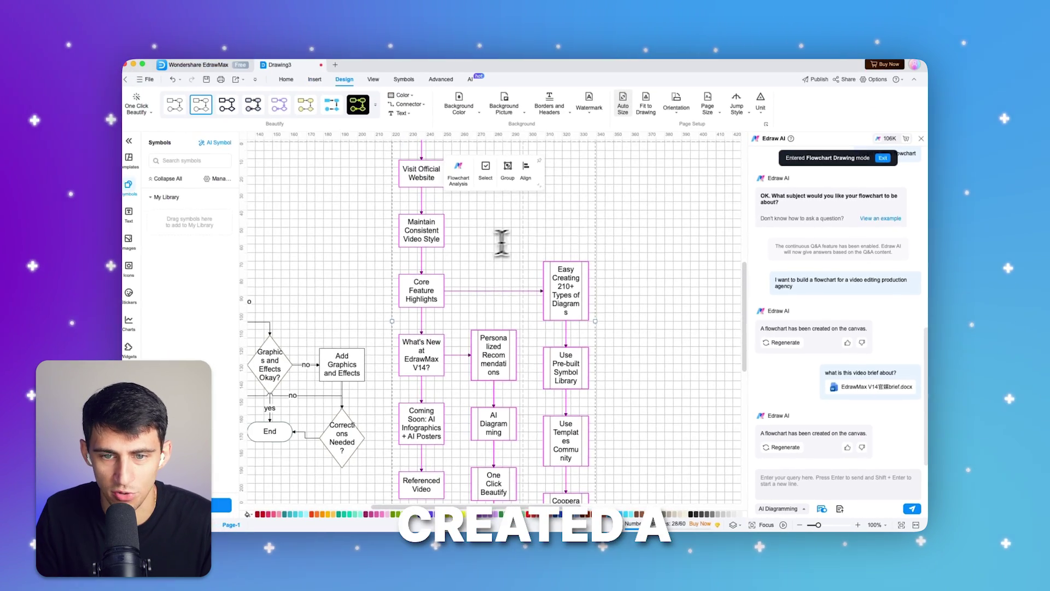
scroll(598, 281, "down", 3)
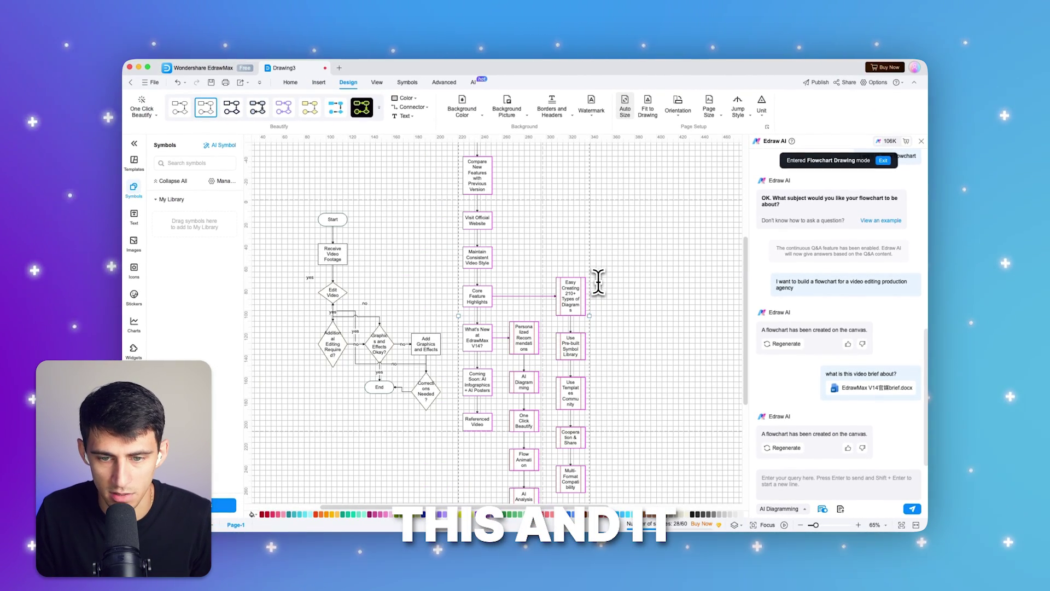
scroll(629, 271, "up", 2)
scroll(629, 271, "down", 4)
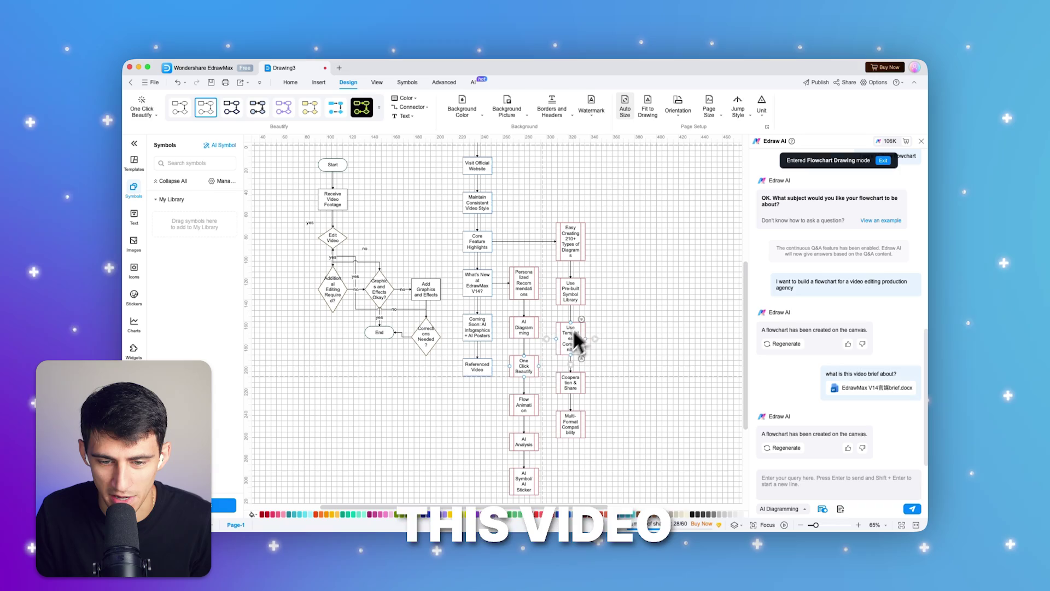
scroll(510, 364, "down", 1)
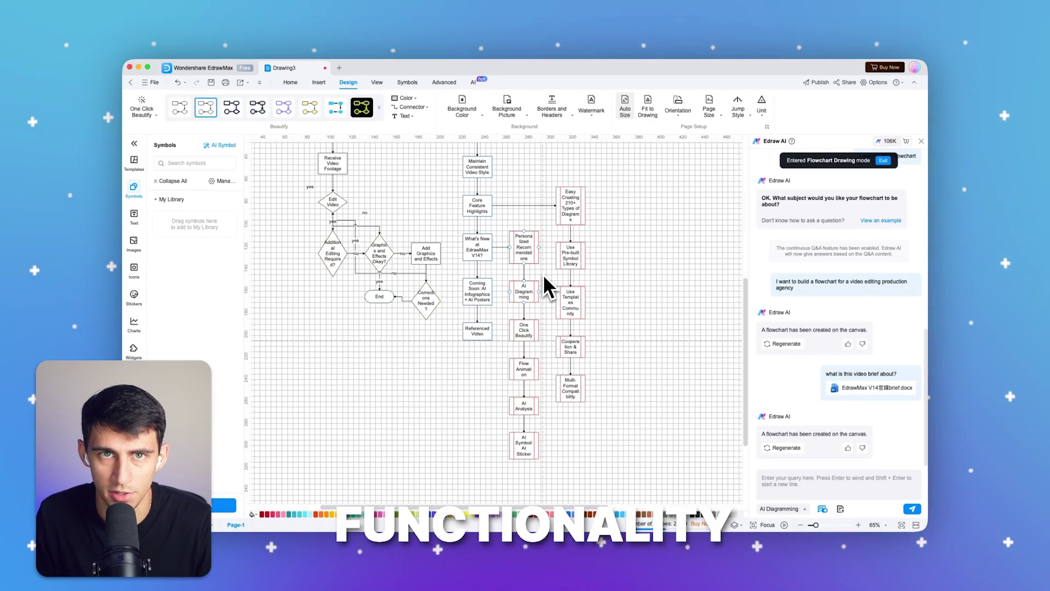
Generate a 3D-style video editing timeline symbol with AI and place it right of the flowchart.
left_click(218, 148)
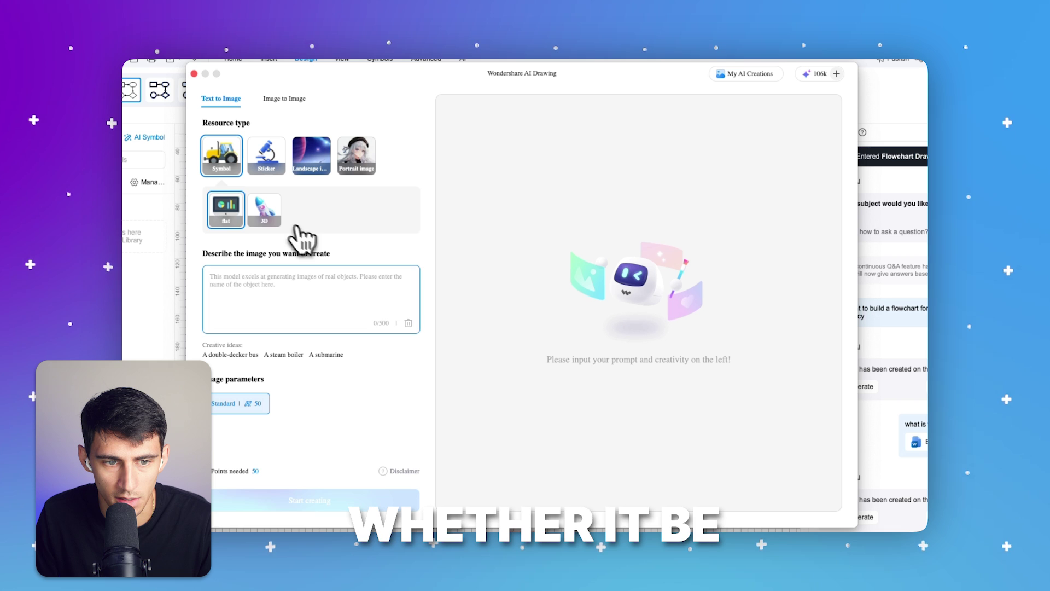
left_click(263, 220)
left_click(294, 291)
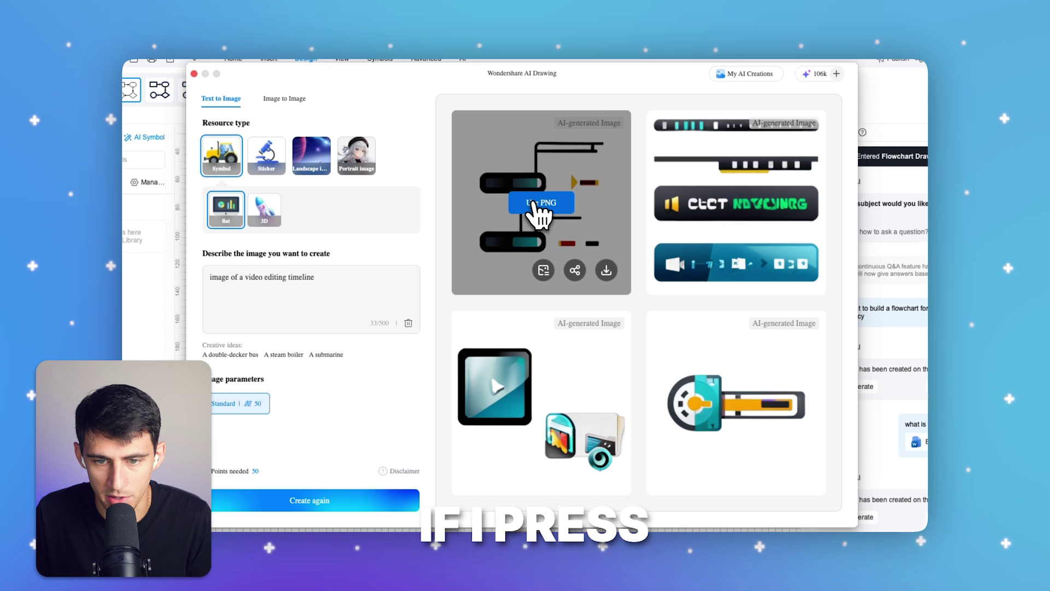
left_click(540, 205)
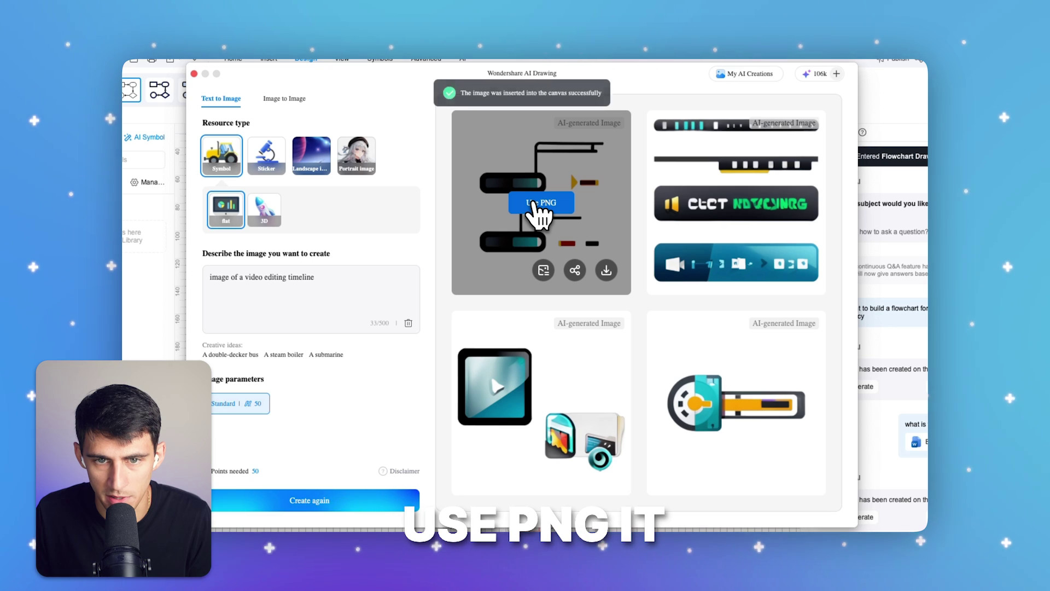
left_click(194, 73)
left_click_drag(522, 394, 687, 339)
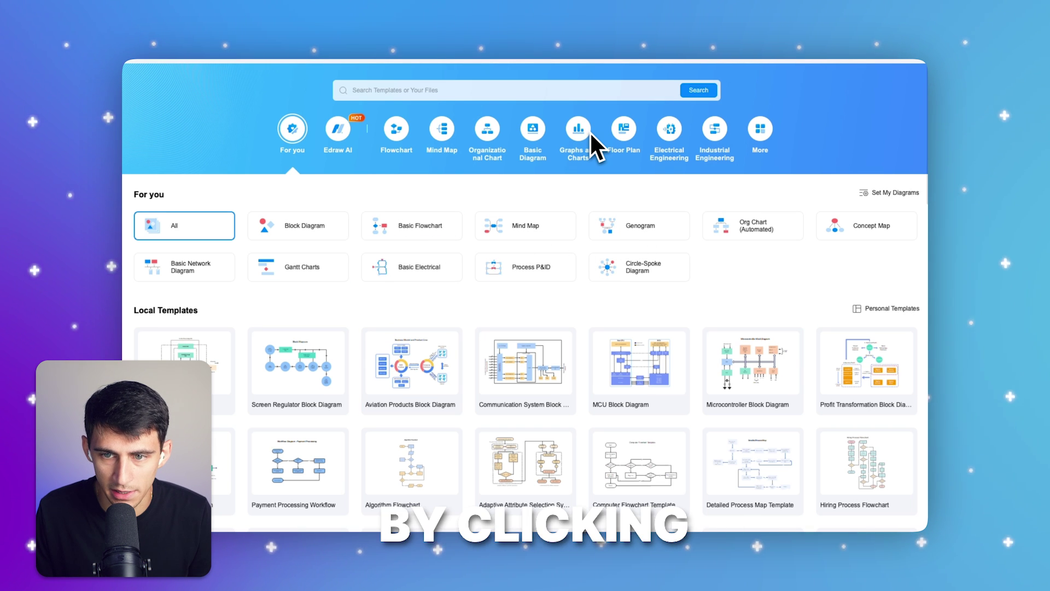
Browse the Flowchart template category and open the Audit Process Flowchart template.
left_click(410, 141)
scroll(361, 343, "down", 10)
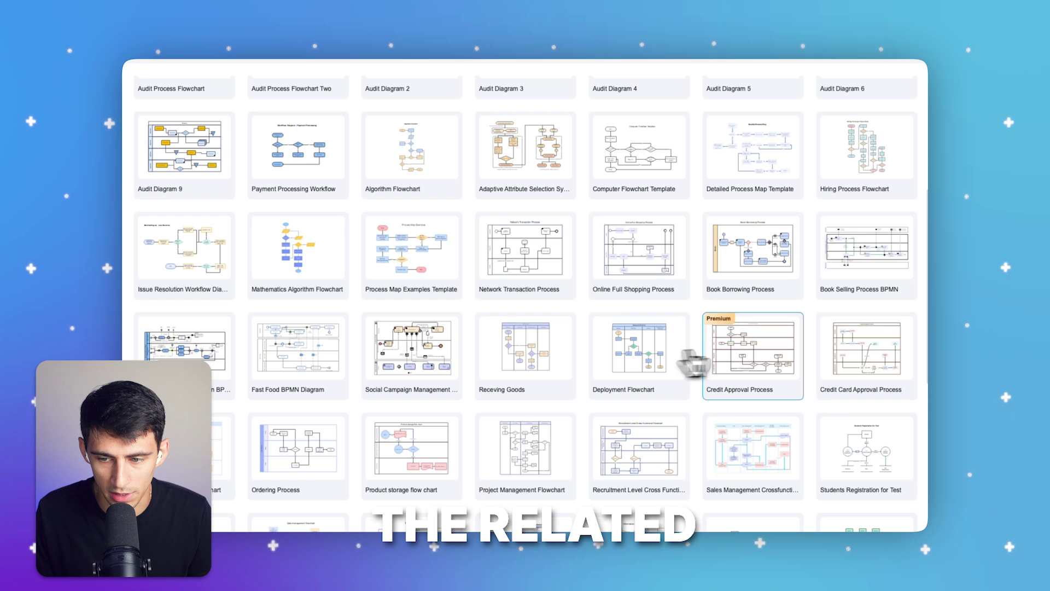
scroll(603, 464, "up", 3)
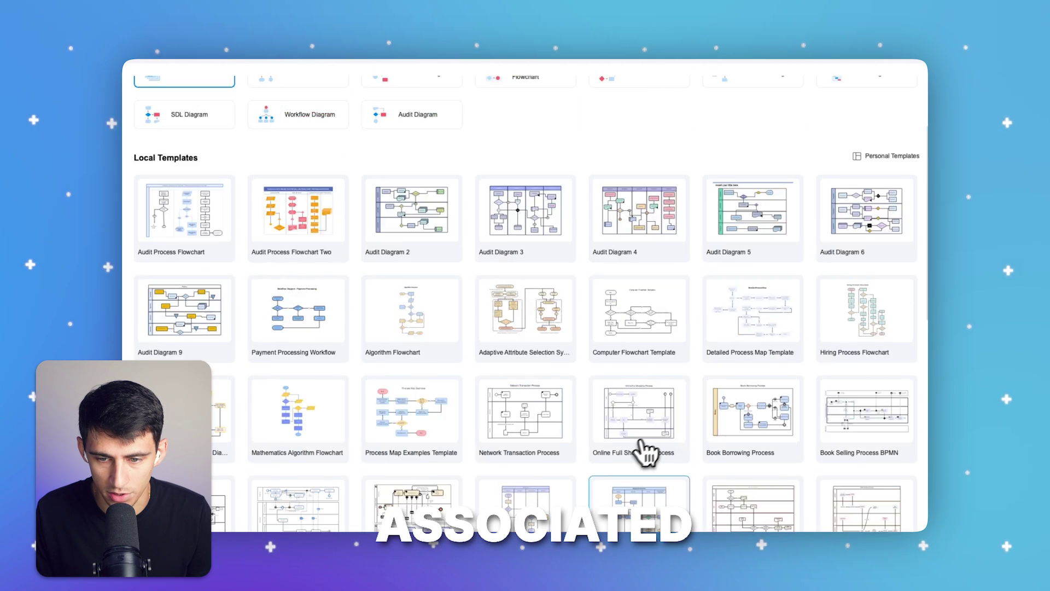
scroll(637, 446, "up", 3)
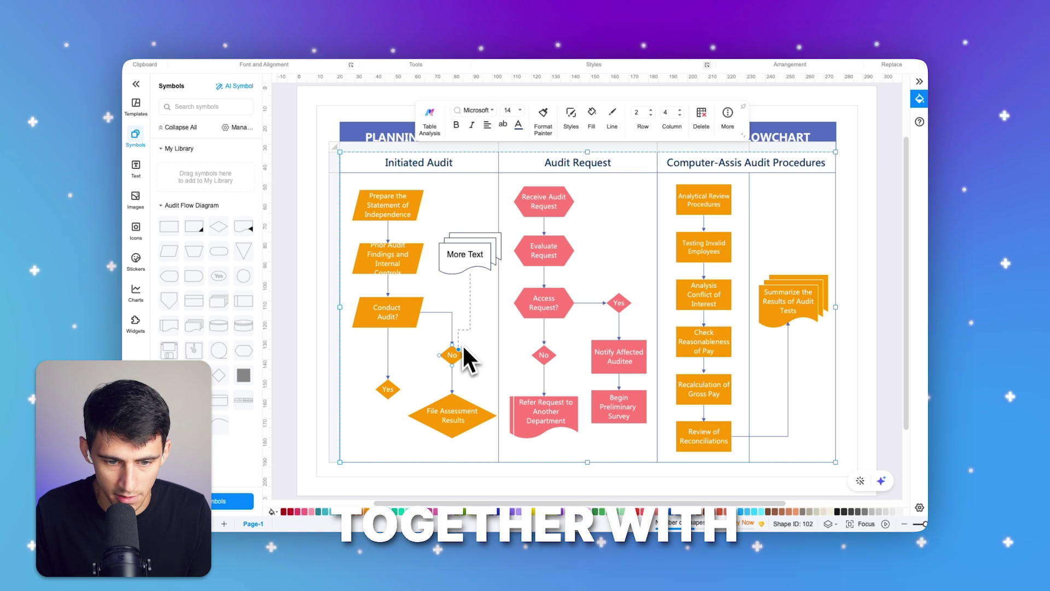
Reconnect the More Text connector to Conduct Audit and add the Local Symbols Library.
left_click_drag(464, 347, 415, 311)
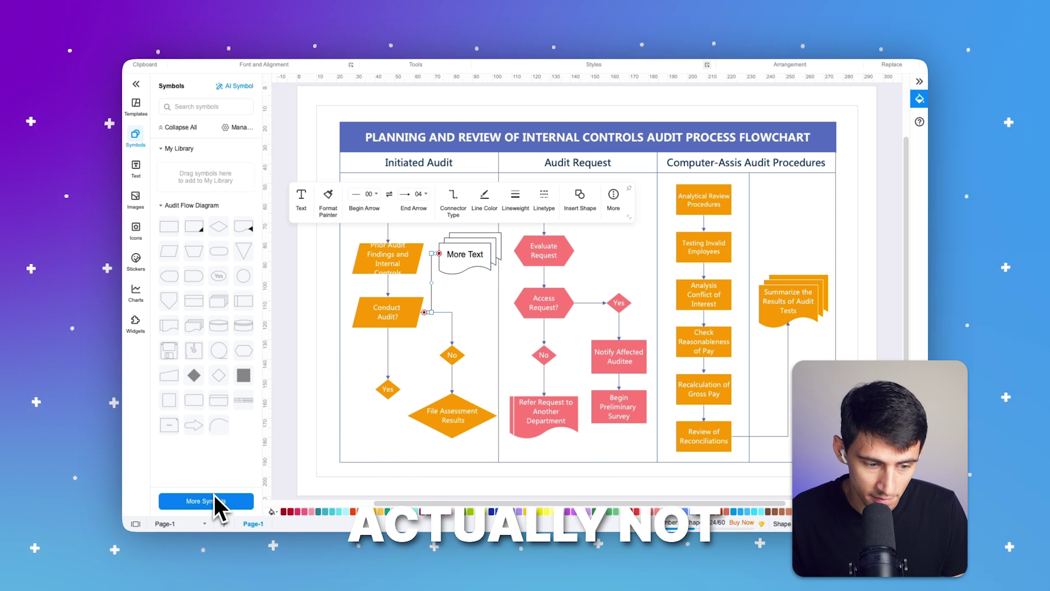
left_click(212, 502)
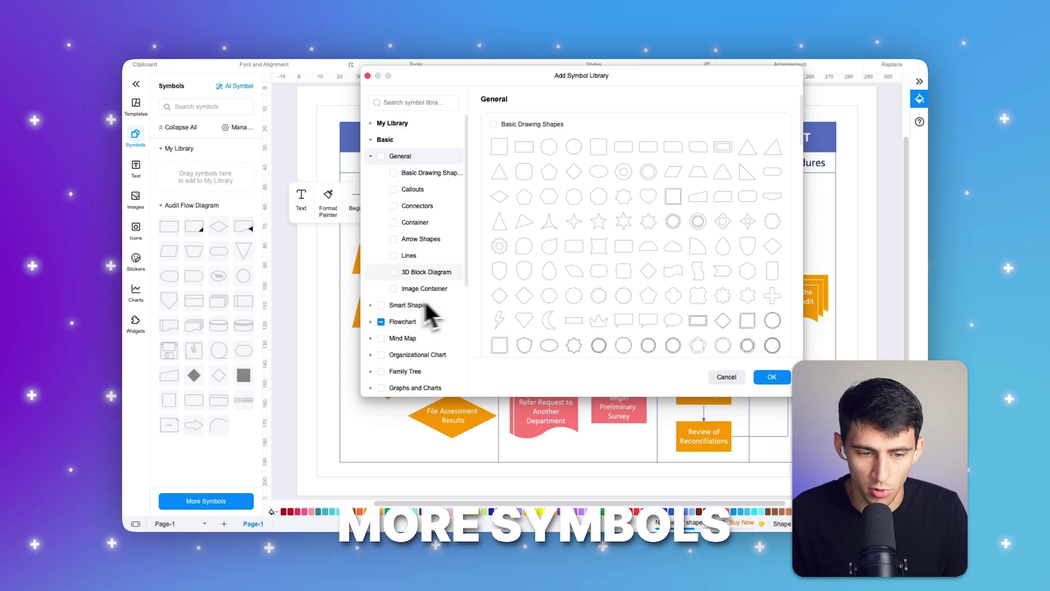
scroll(425, 278, "down", 1)
scroll(424, 272, "down", 5)
scroll(424, 272, "up", 7)
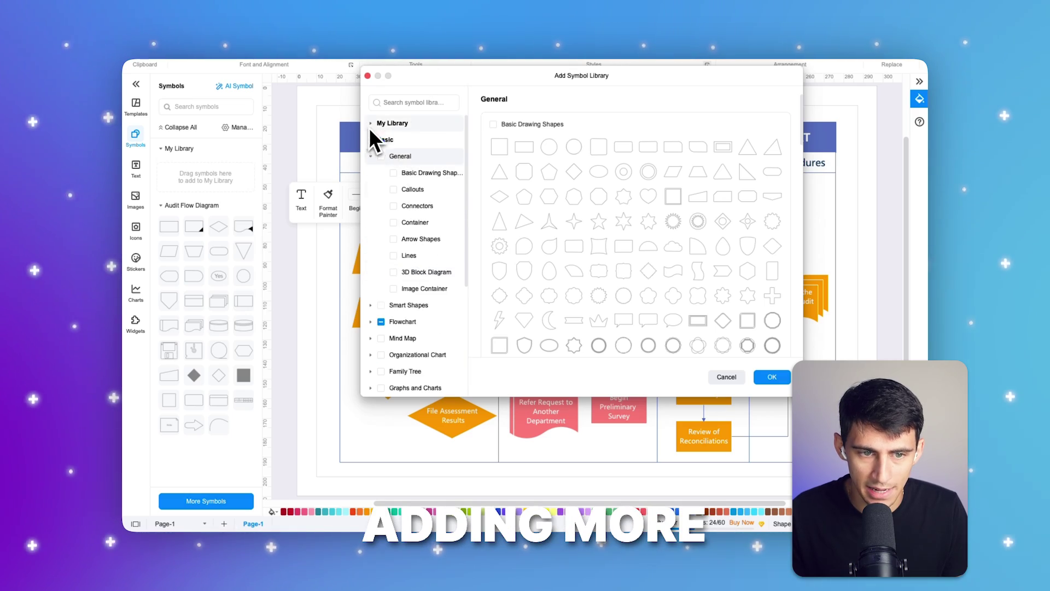
left_click(402, 138)
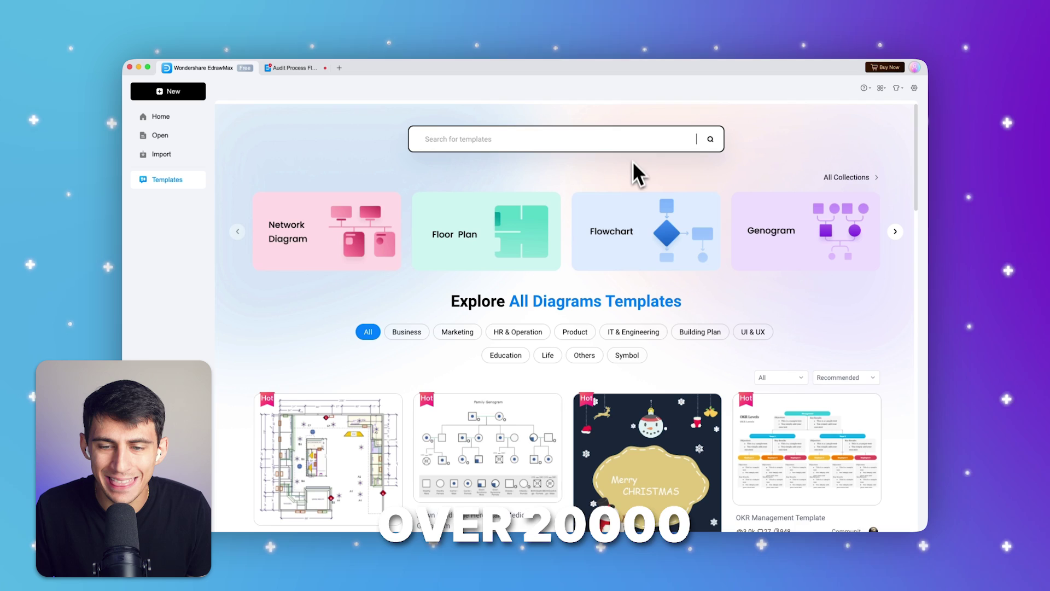
scroll(809, 230, "down", 2)
scroll(815, 240, "down", 3)
scroll(862, 273, "down", 10)
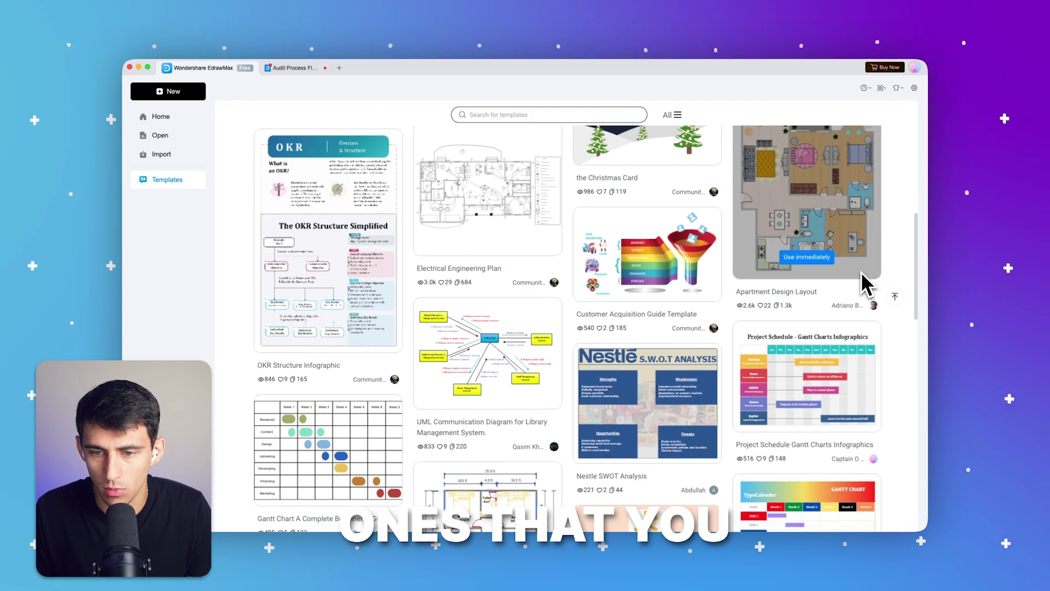
scroll(861, 273, "down", 8)
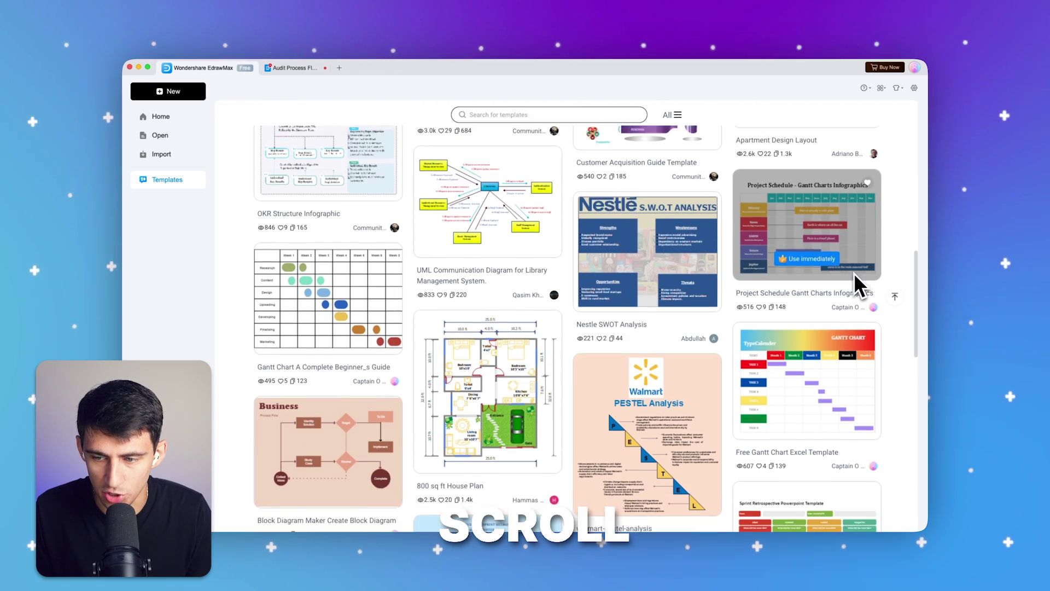
scroll(854, 275, "down", 2)
scroll(847, 276, "down", 2)
scroll(847, 276, "down", 5)
scroll(847, 276, "down", 1)
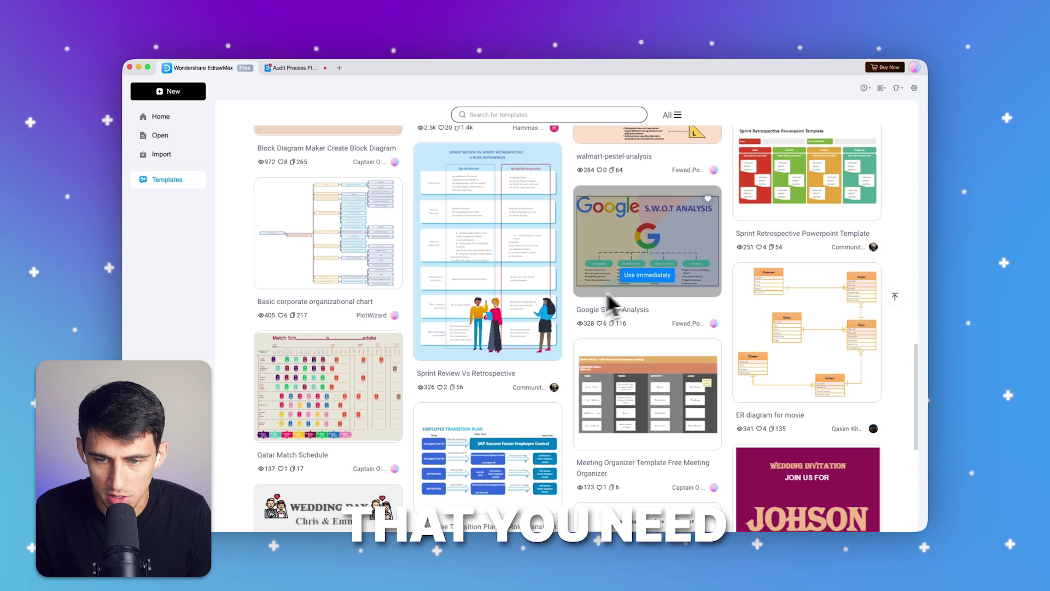
scroll(599, 320, "up", 8)
scroll(585, 332, "up", 10)
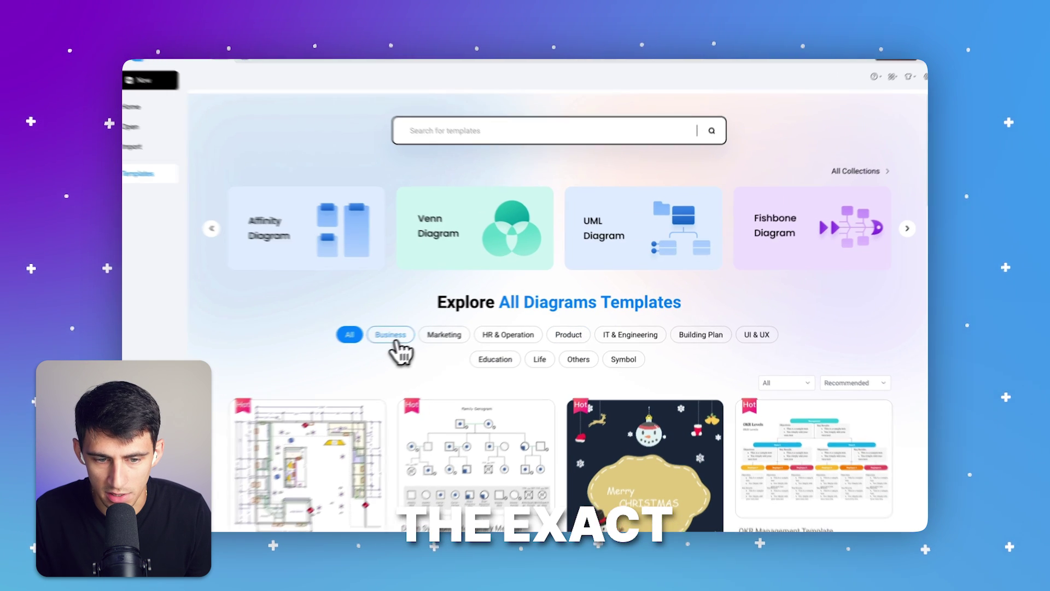
Apply the Business category filter and the Free price filter to the community templates.
left_click(407, 335)
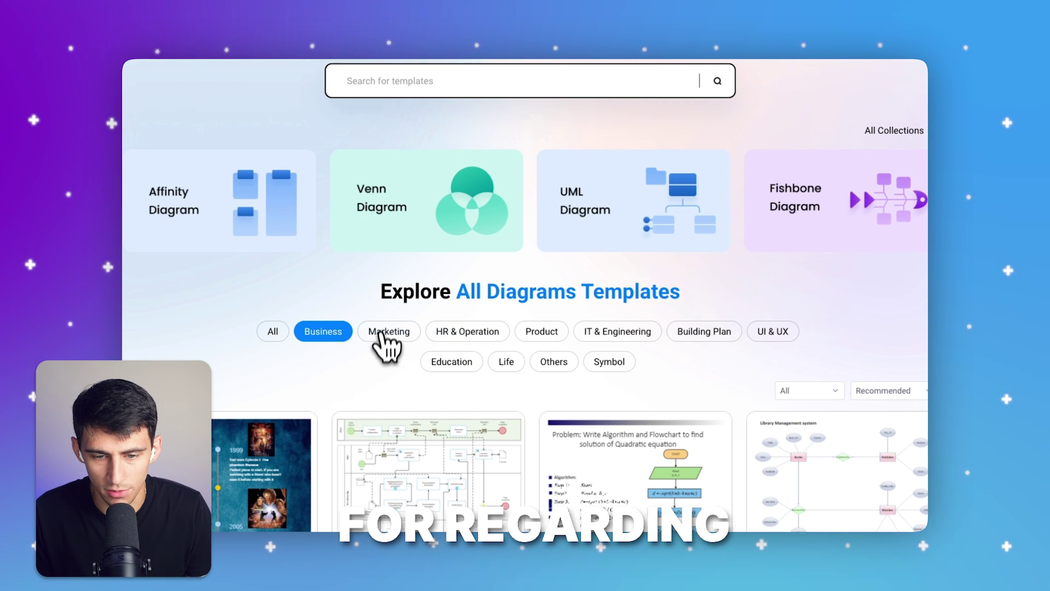
left_click(821, 390)
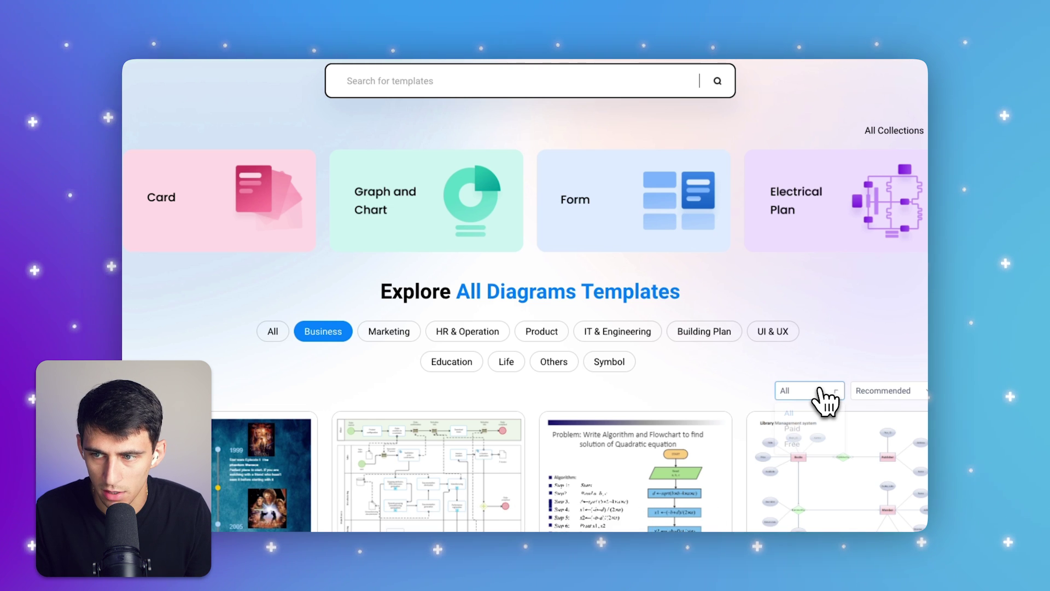
scroll(821, 394, "down", 1)
left_click(792, 426)
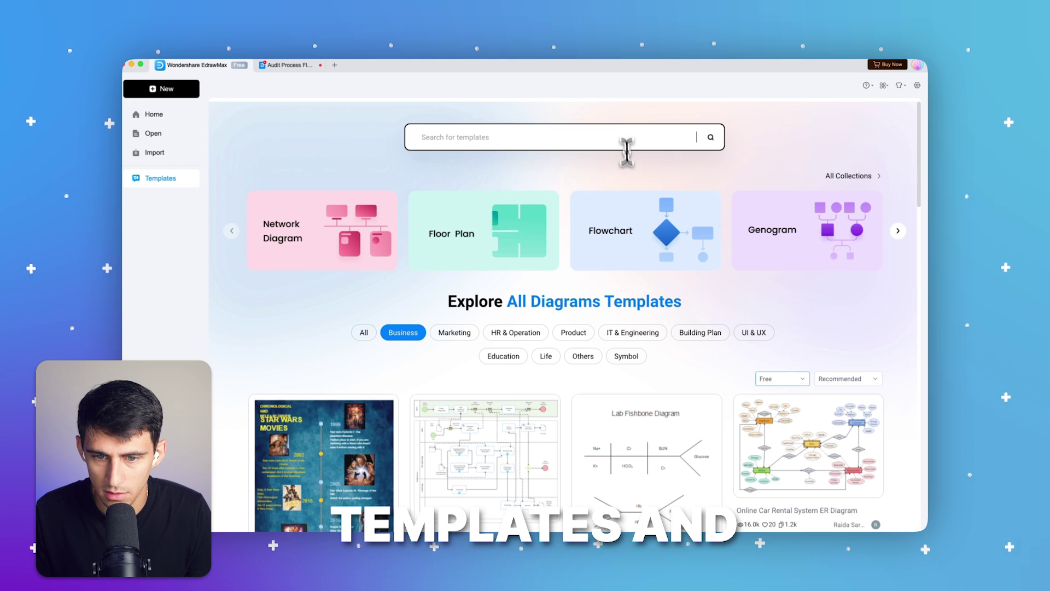
Open the Star Wars movies timeline template and select its background group.
left_click(627, 134)
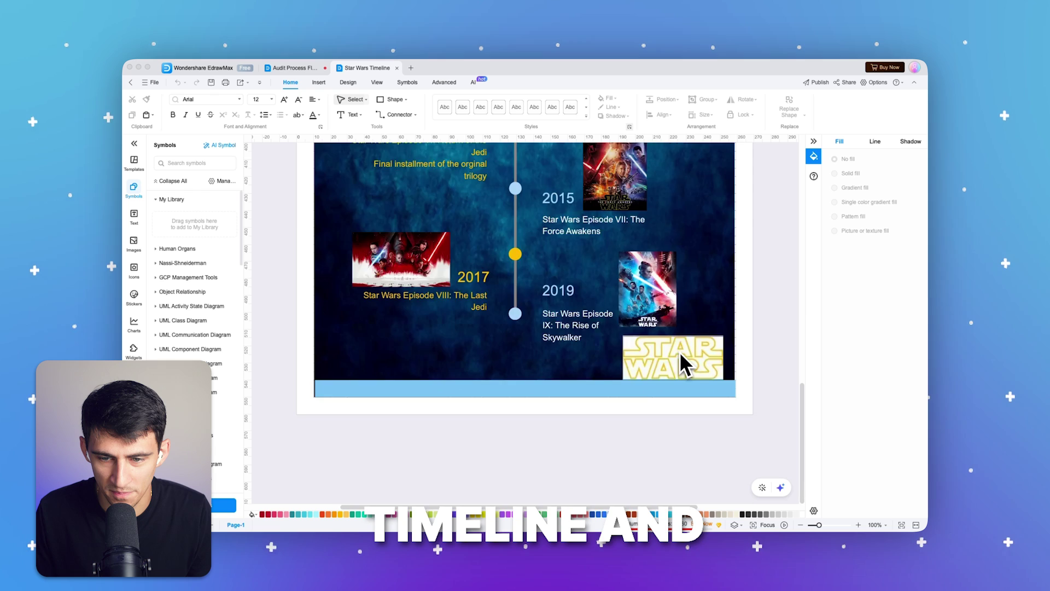
scroll(653, 350, "down", 2)
left_click(525, 302)
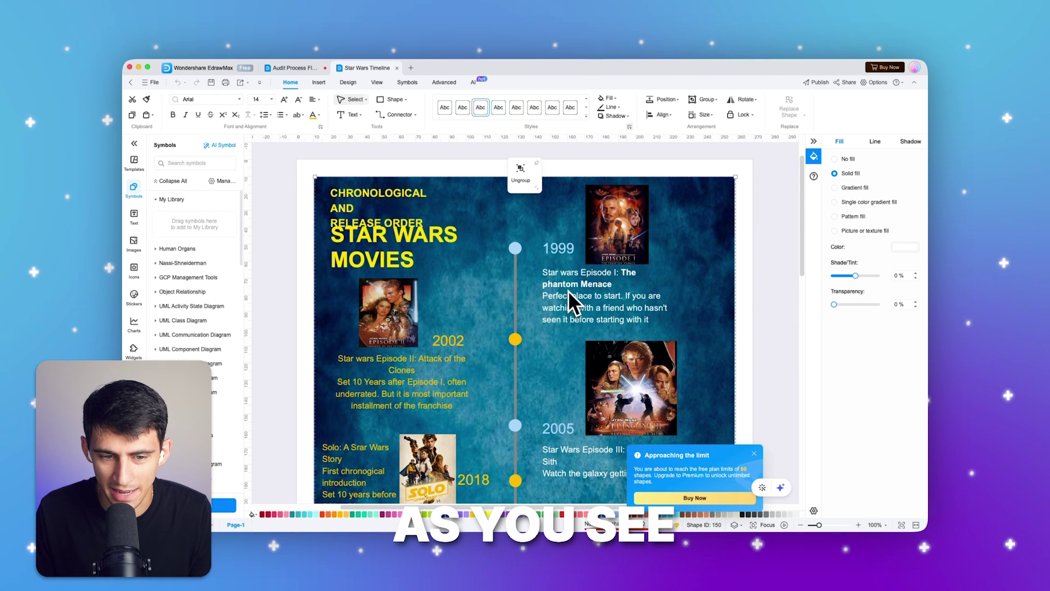
scroll(592, 286, "down", 1)
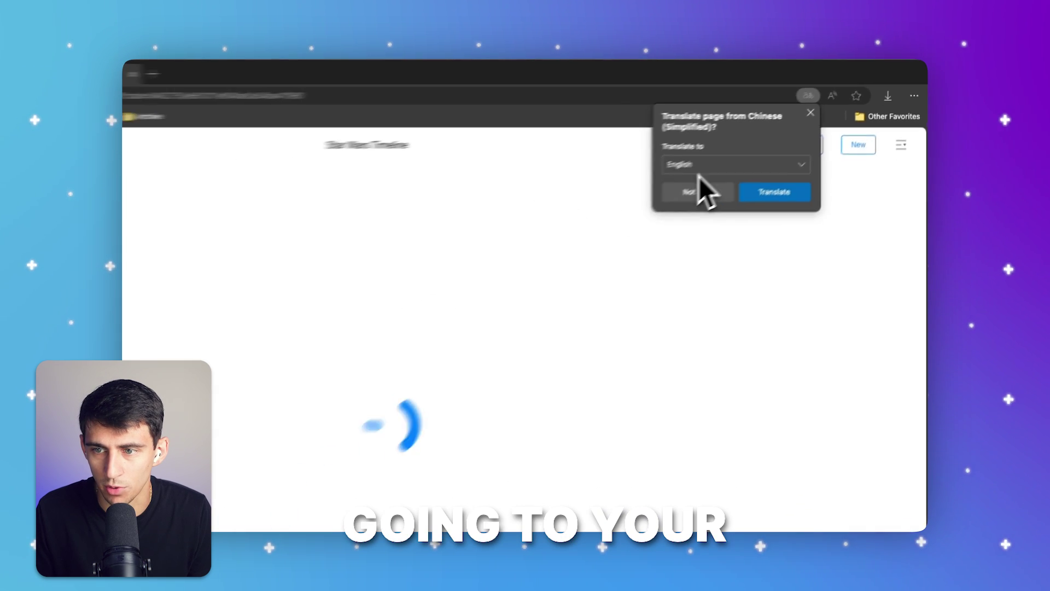
Dismiss the translation offer, pan the shared timeline, and close the login prompt triggered by Edit.
left_click(700, 187)
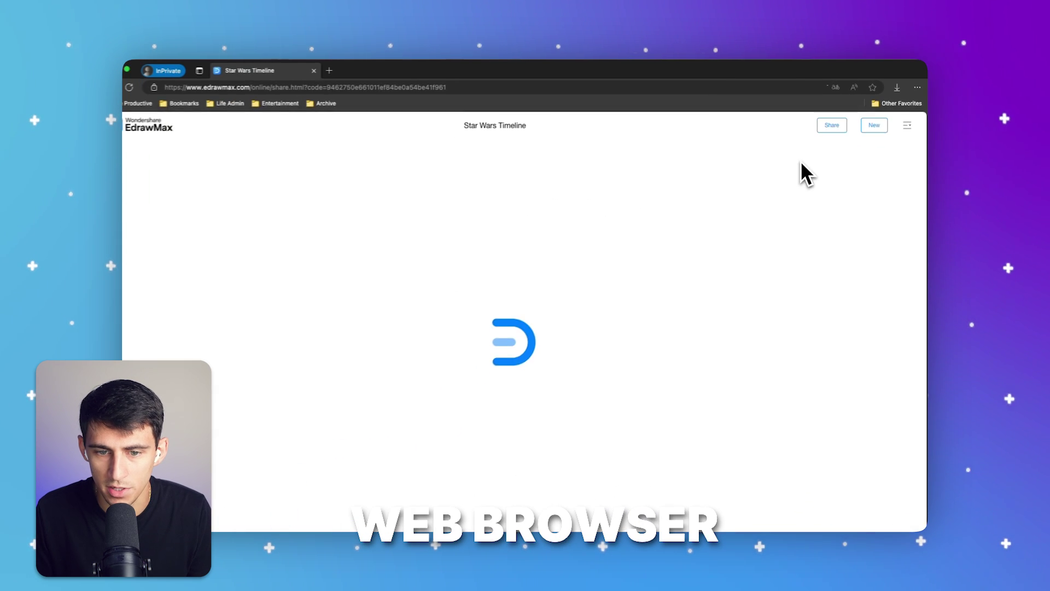
scroll(521, 226, "up", 2)
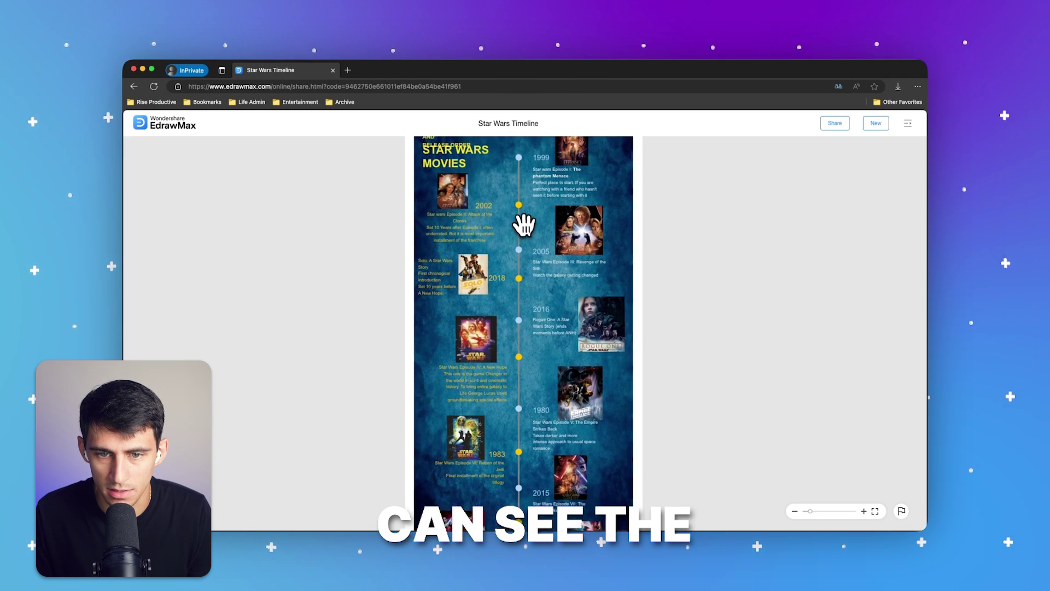
scroll(520, 226, "down", 3)
scroll(468, 255, "down", 1)
scroll(467, 254, "up", 1)
scroll(471, 241, "up", 1)
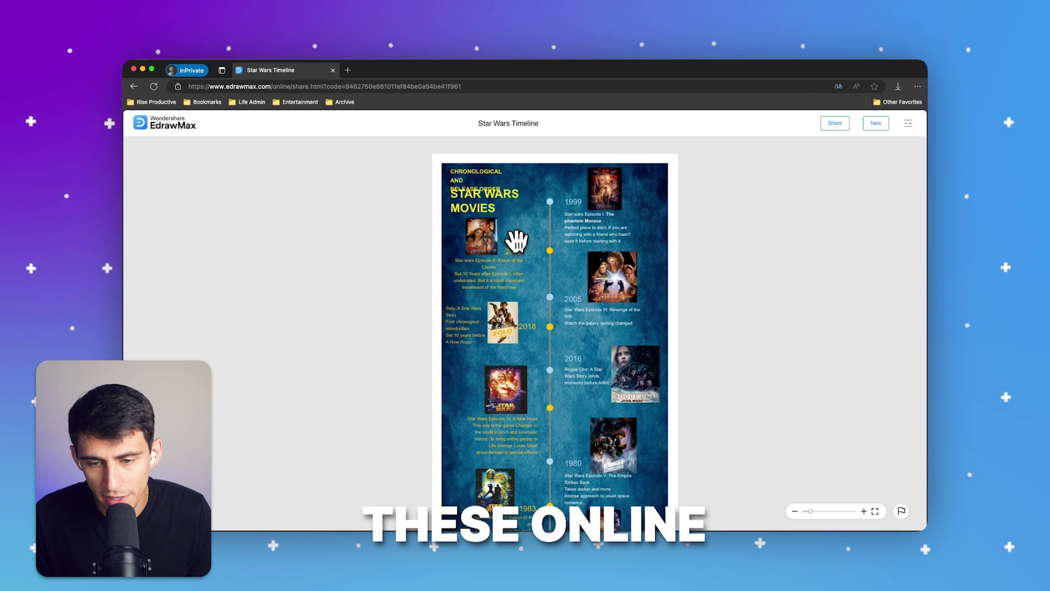
left_click_drag(518, 241, 542, 233)
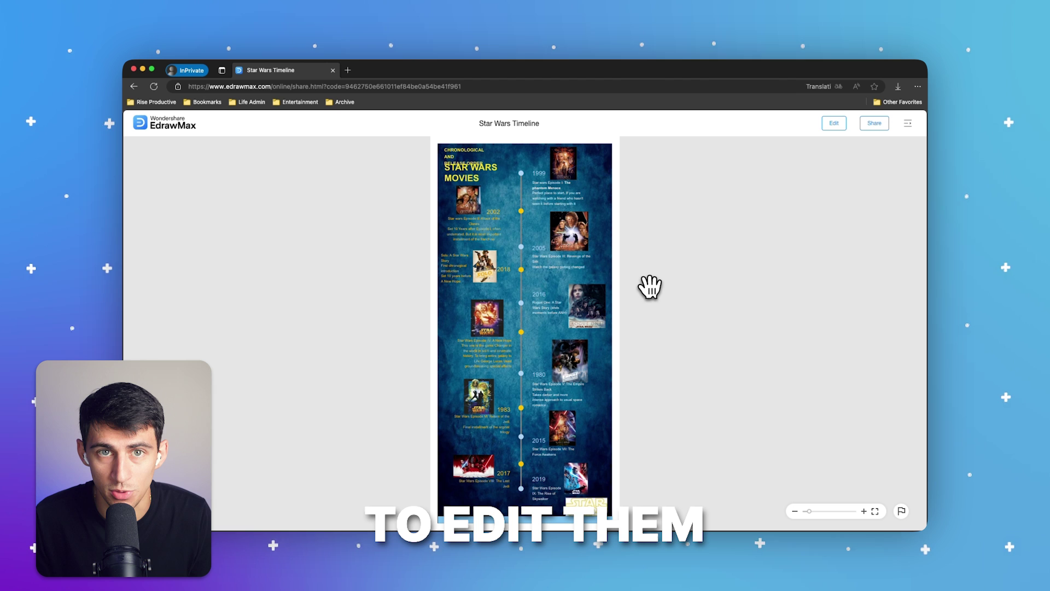
left_click(833, 123)
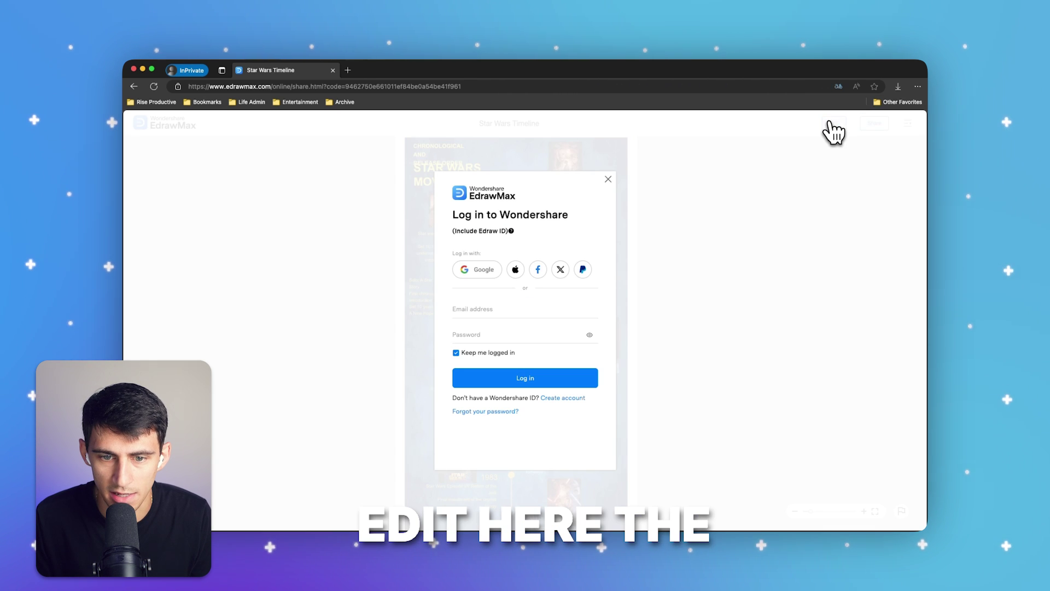
left_click(611, 188)
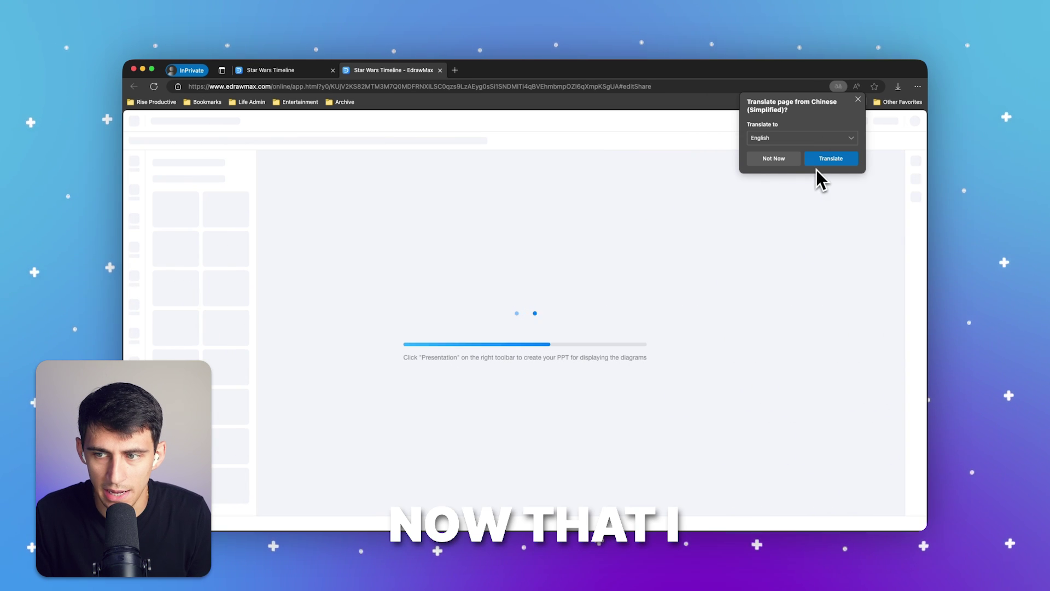
In the online editor, edit the 1999 Episode I text and select the Episode III poster and another shape.
left_click(825, 161)
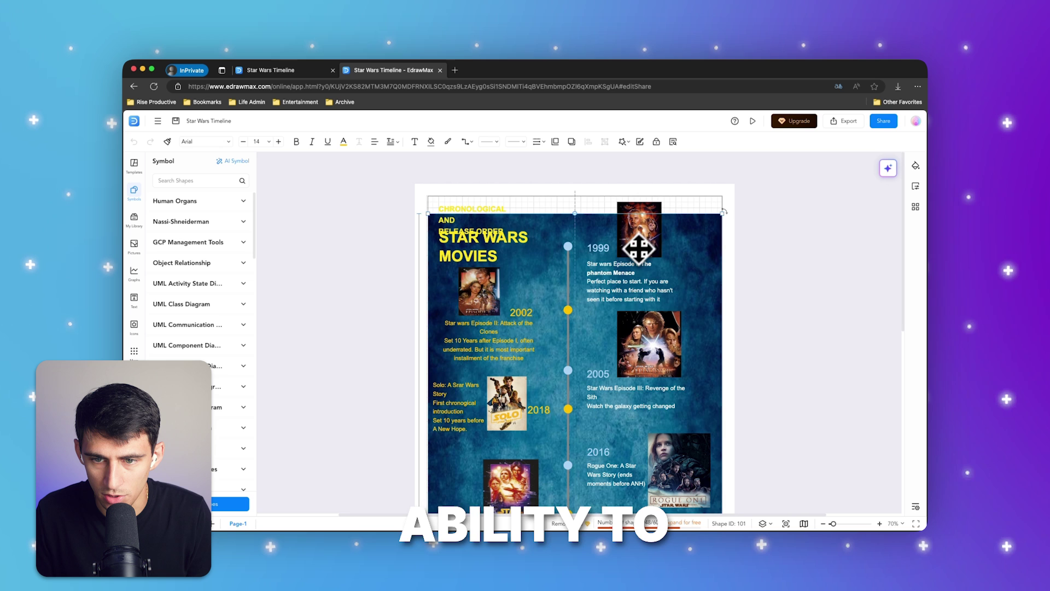
double_click(616, 274)
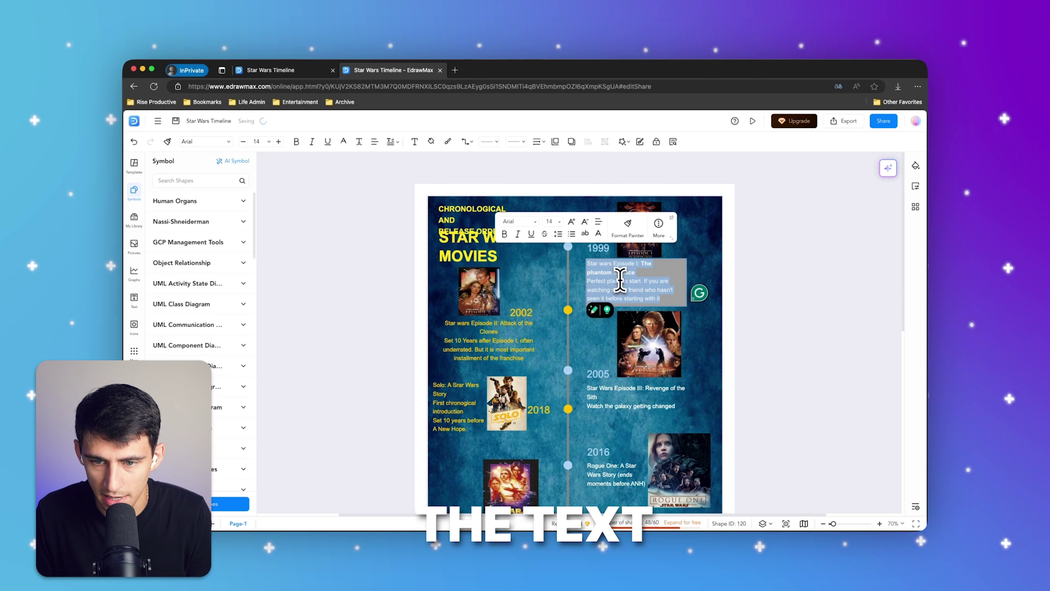
left_click(648, 343)
left_click(514, 327)
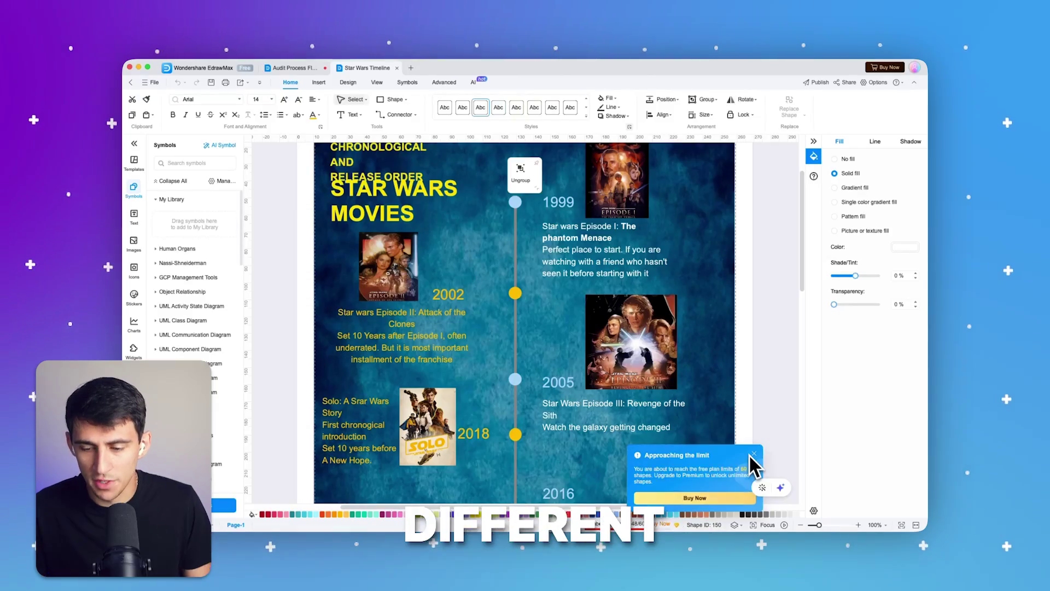
left_click(644, 344)
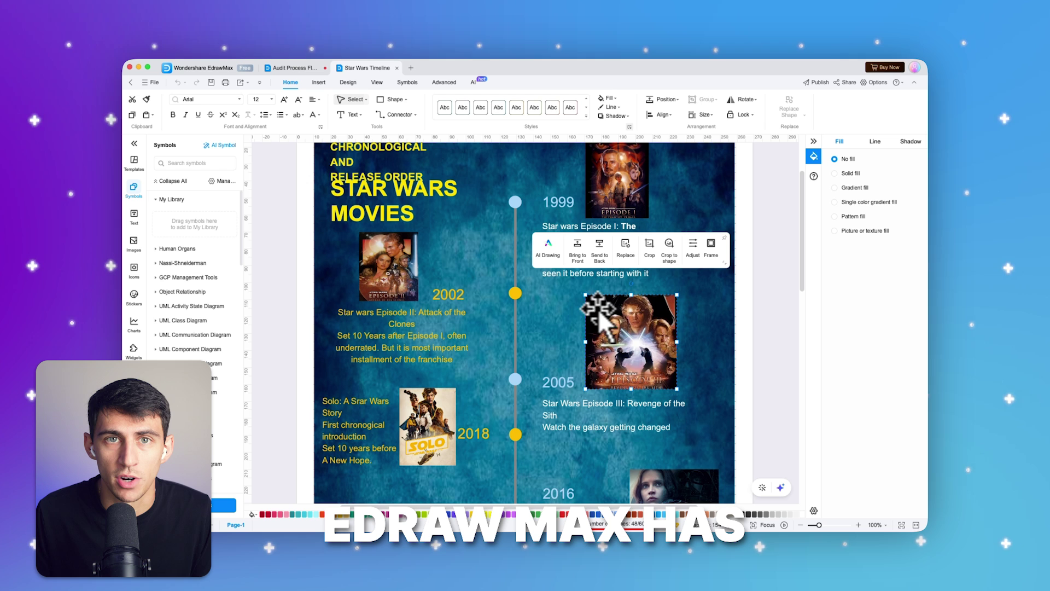
left_click(519, 256)
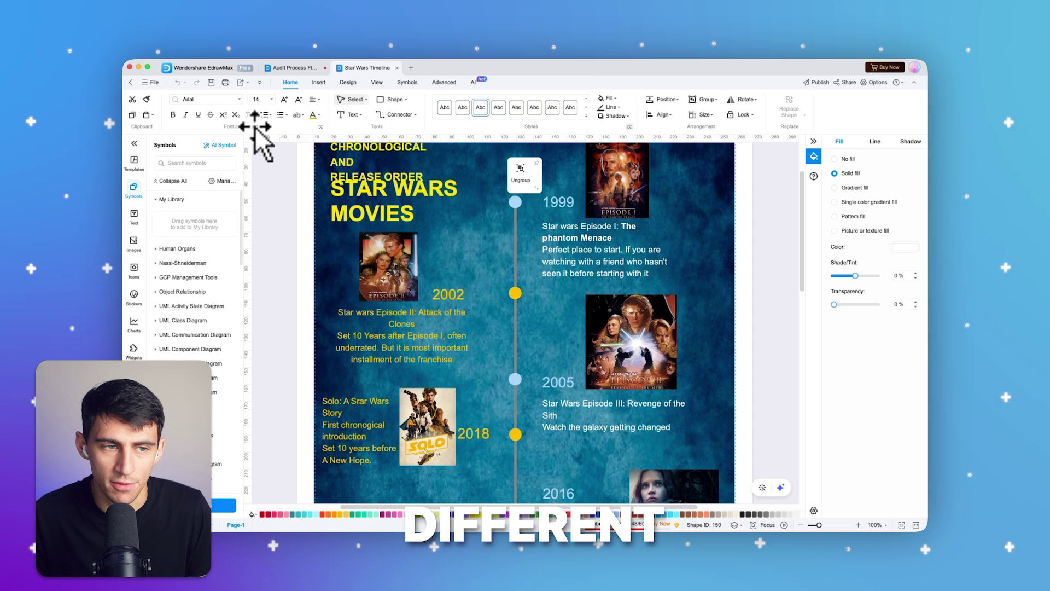
left_click(151, 82)
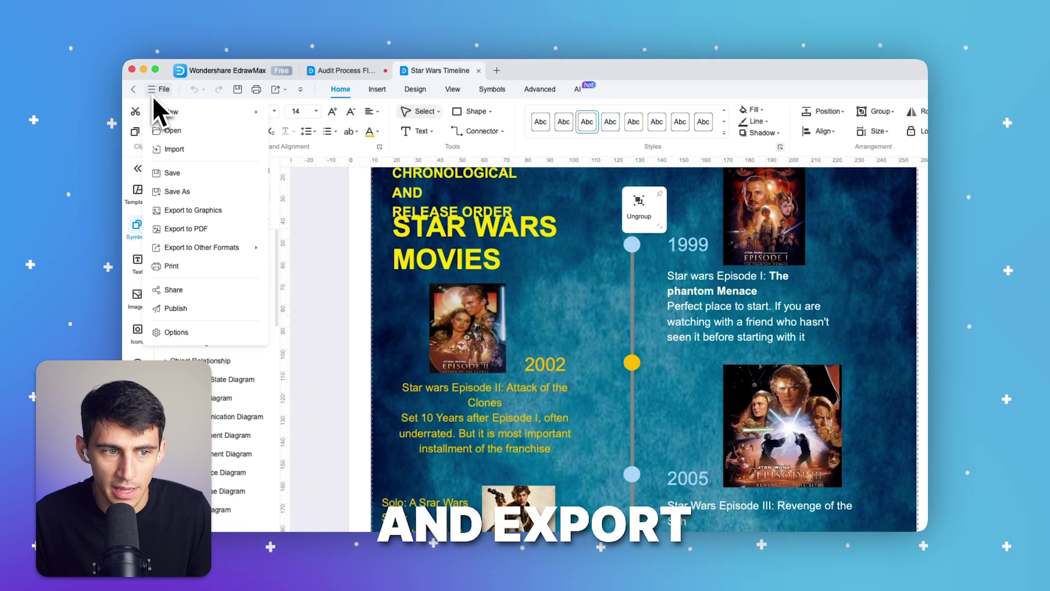